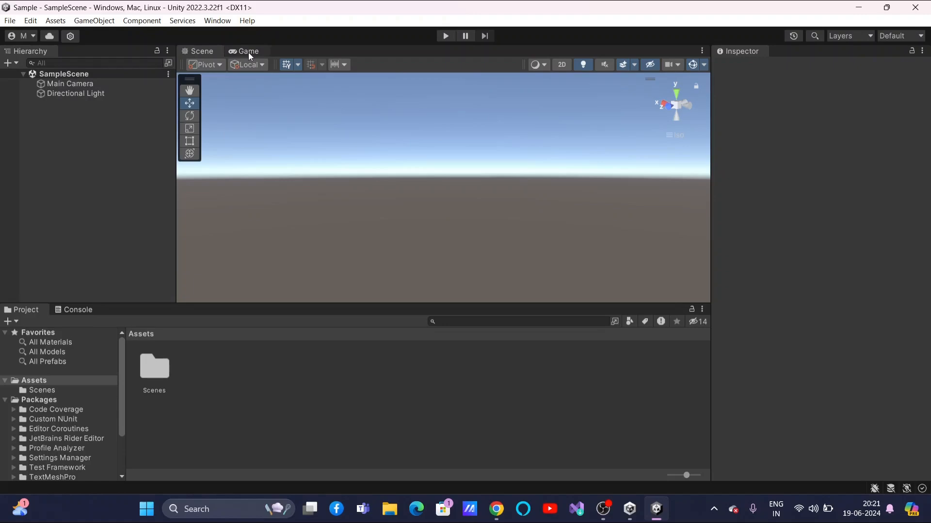
Step: Add a cube to the scene and shift it slightly in the X-Y plane to about X -2.204, Y -1.212
click(206, 51)
click(17, 64)
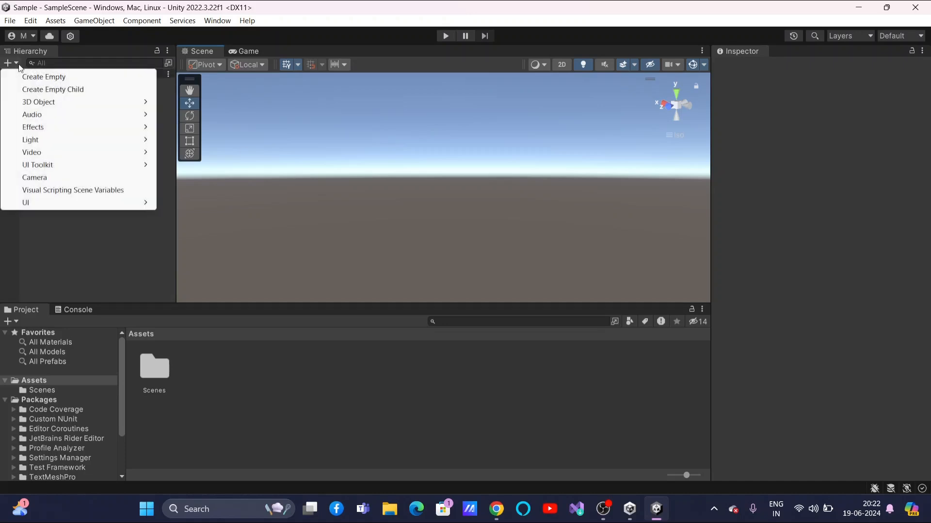
mouse_move(21, 103)
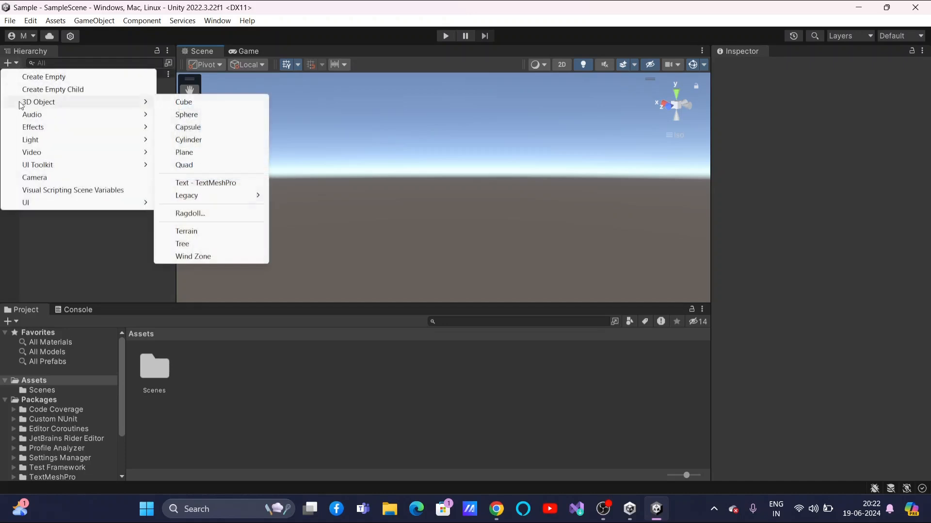
click(183, 103)
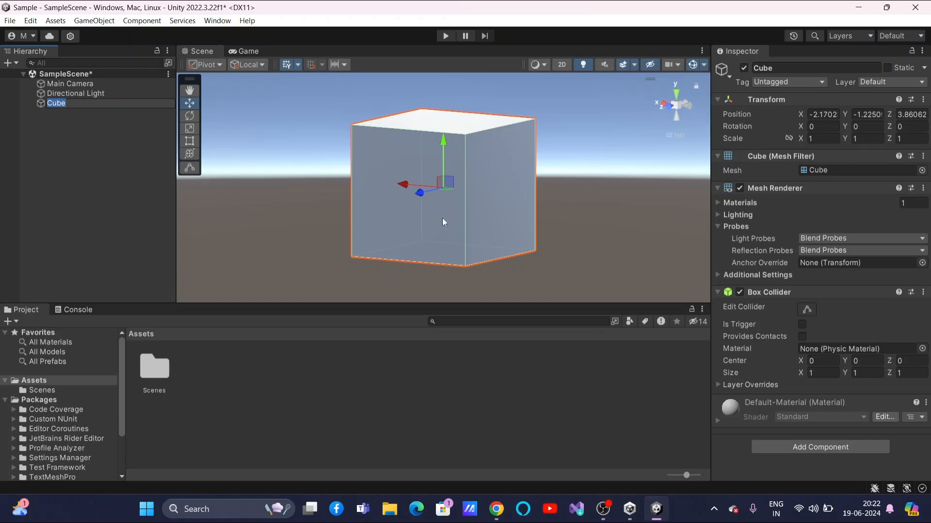
mouse_move(450, 183)
mouse_down()
mouse_move(517, 184)
mouse_move(427, 177)
mouse_move(376, 189)
mouse_move(490, 188)
mouse_move(345, 190)
mouse_move(538, 182)
mouse_move(455, 182)
mouse_up()
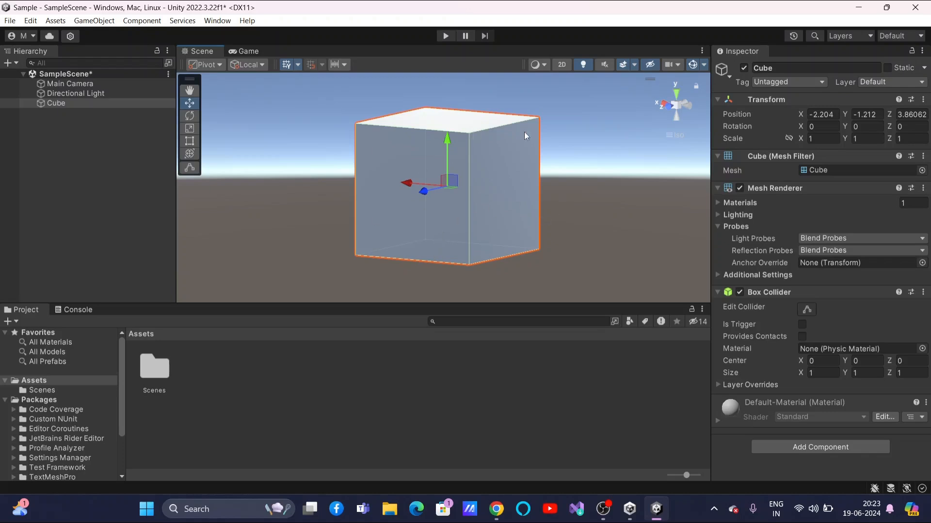
Step: View the cube along the scene axes from the right, from the top and from the front
click(668, 107)
drag(673, 106, 687, 105)
click(687, 105)
click(687, 106)
click(687, 106)
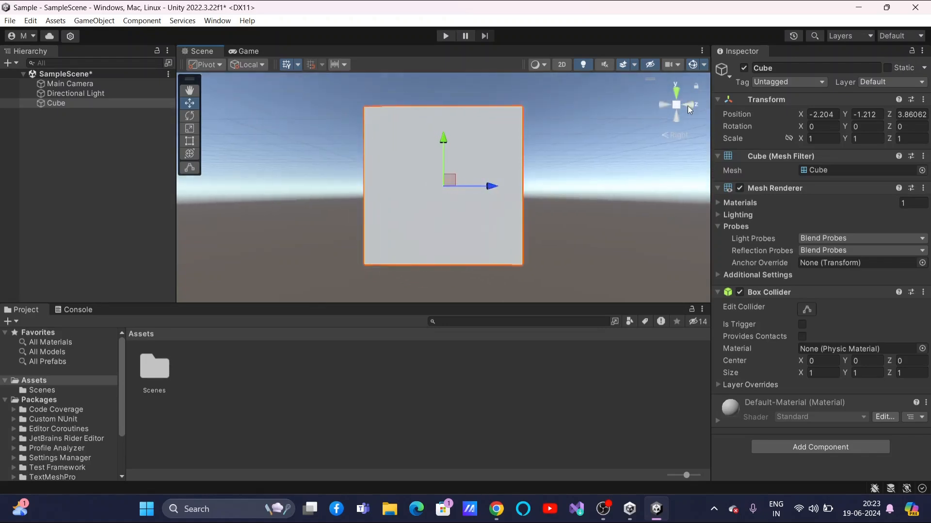
click(687, 106)
click(674, 90)
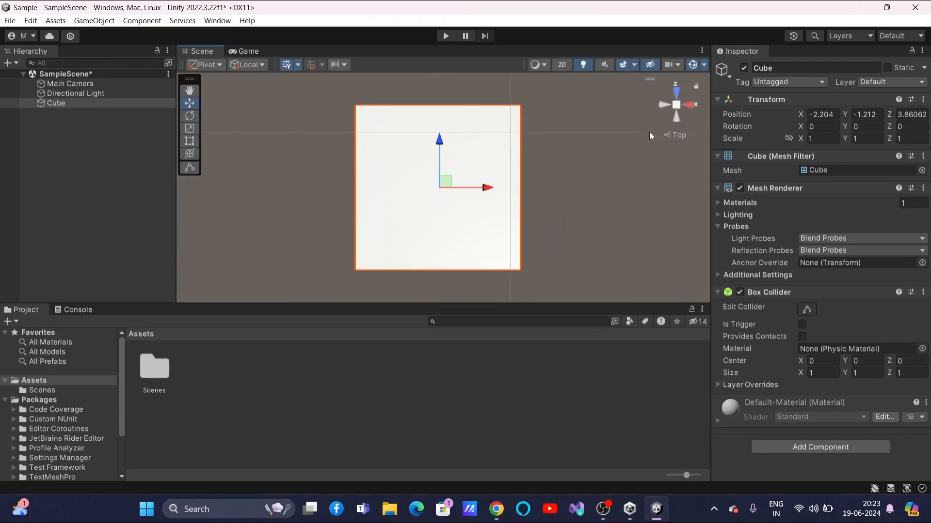
click(673, 89)
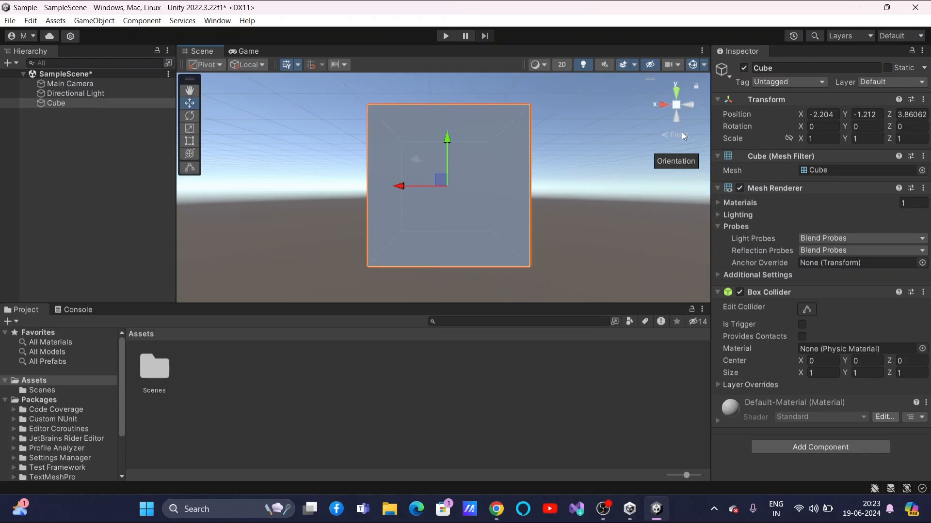
Step: Switch the scene view between the left, front and vertical axis orientations, ending on the top view of the cube
click(690, 105)
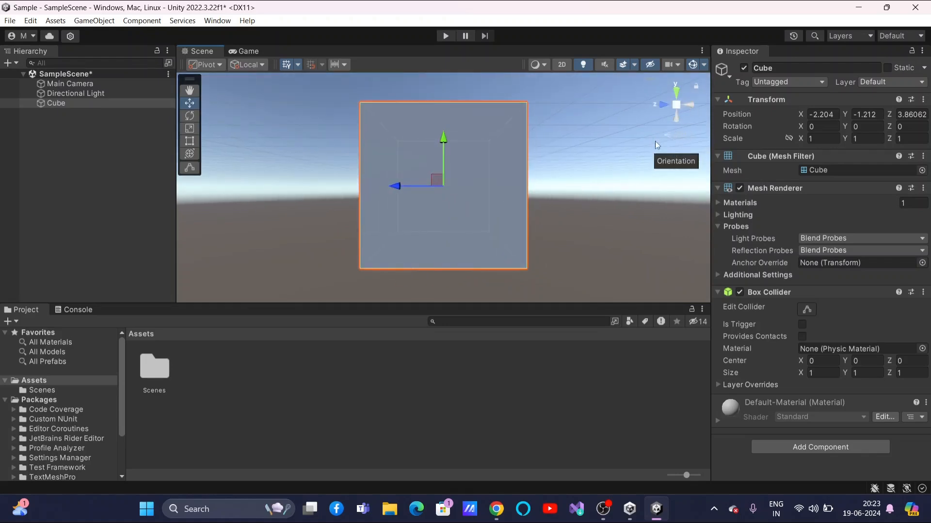
click(659, 106)
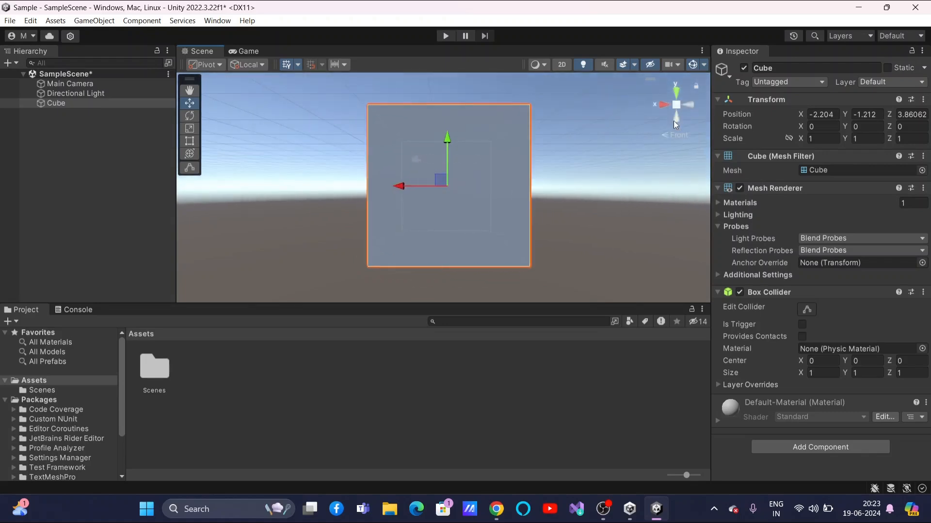
click(674, 121)
click(677, 94)
click(661, 106)
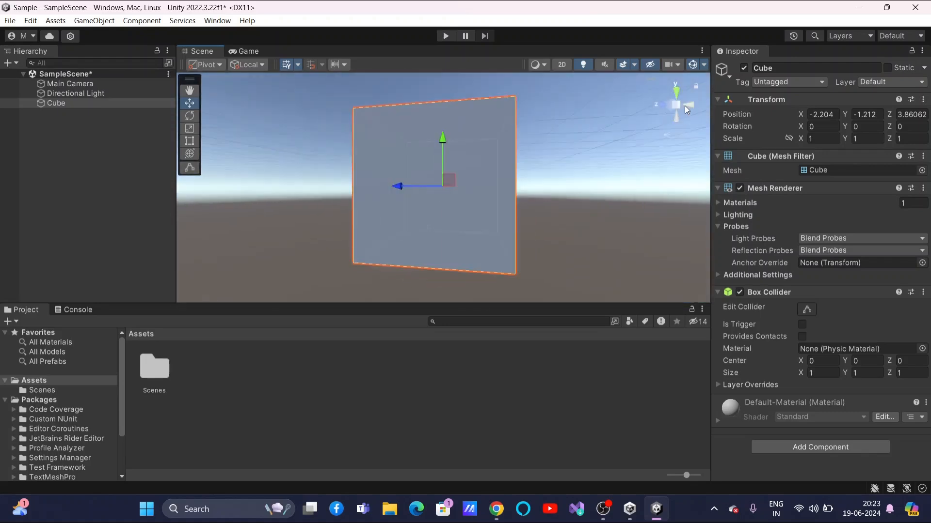
click(691, 103)
click(678, 88)
click(678, 121)
click(679, 91)
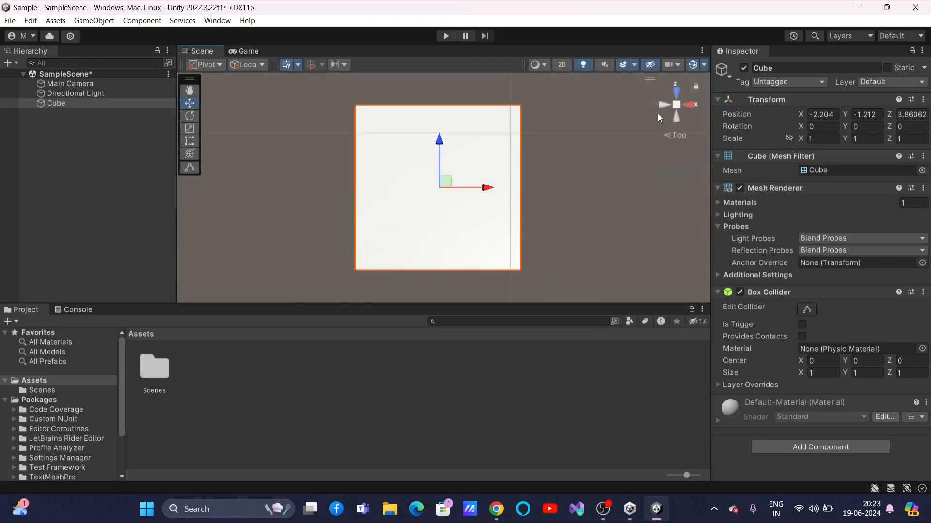
Step: Cycle the scene view through the cube's remaining sides to the back and toggle that view to isometric projection
click(684, 105)
click(662, 107)
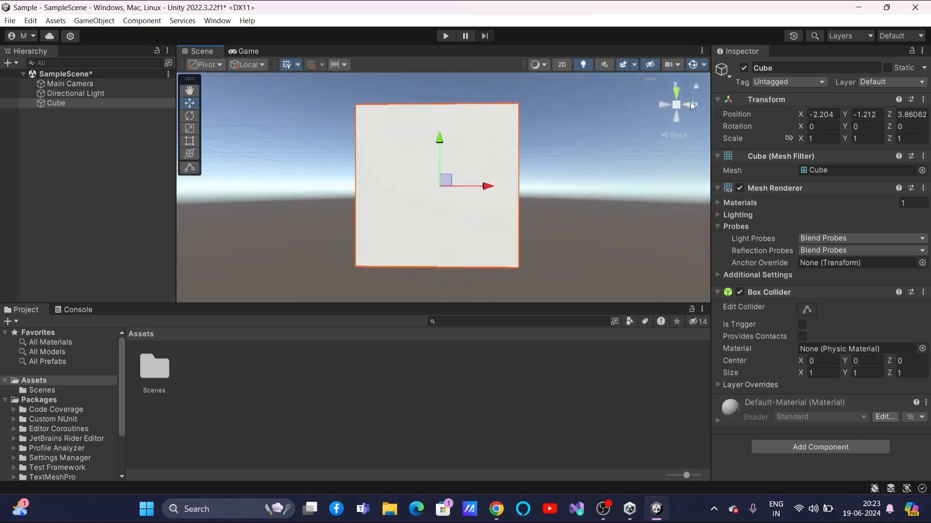
click(662, 106)
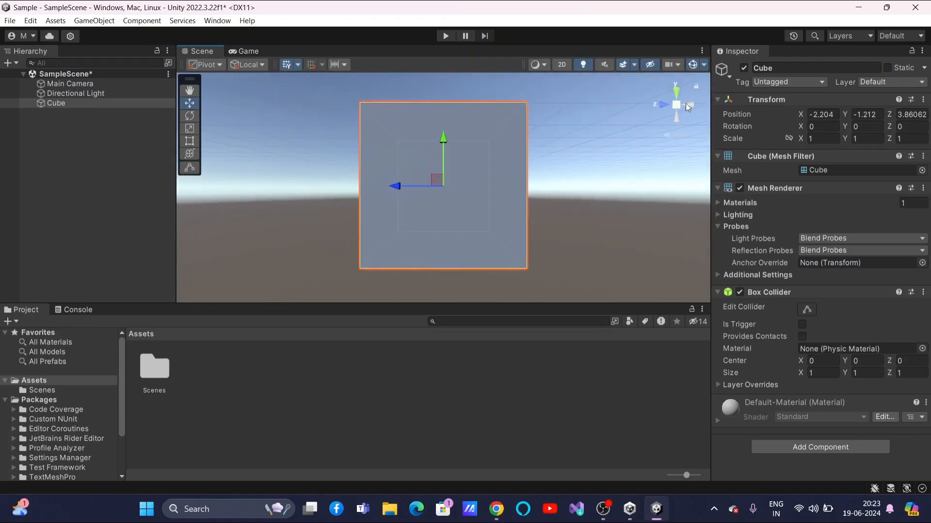
click(685, 104)
click(676, 117)
click(679, 91)
click(666, 107)
click(688, 103)
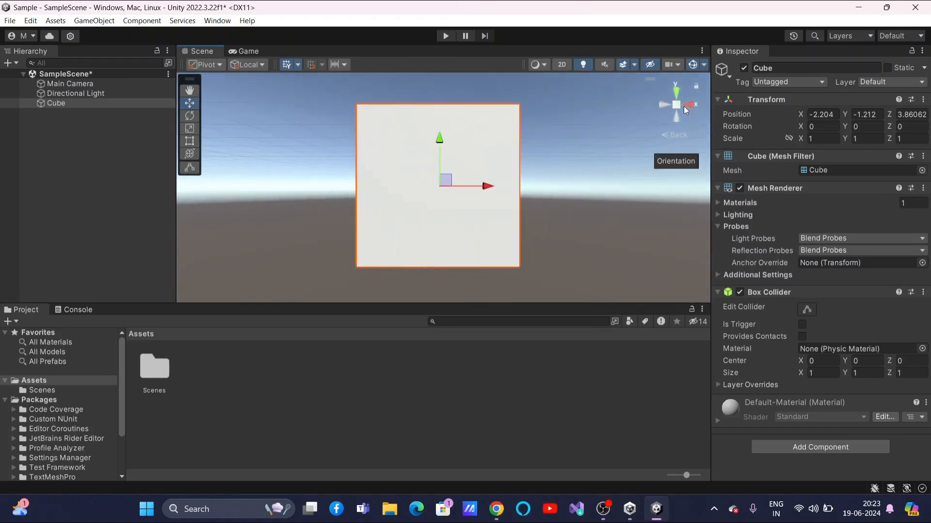
click(676, 105)
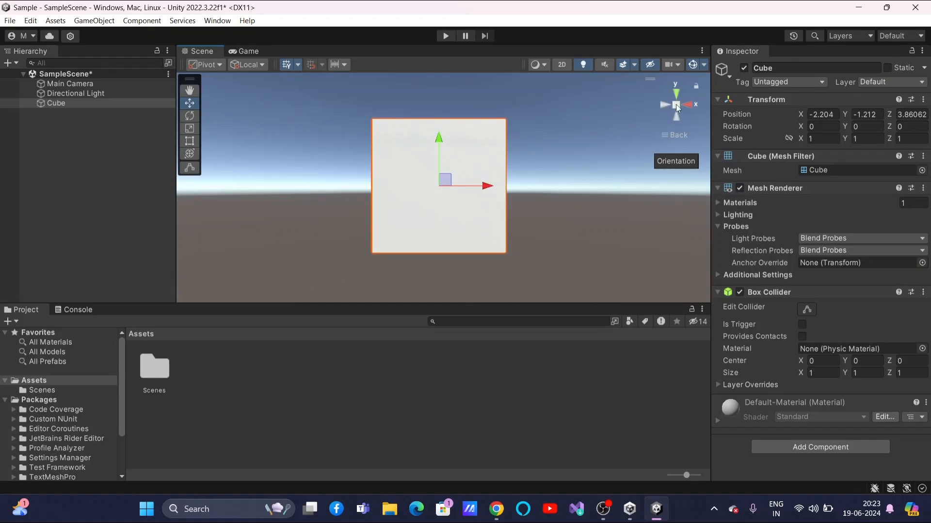
Step: Frame the cube in the scene view, look around and orbit it to examine its top and side faces
double_click(61, 103)
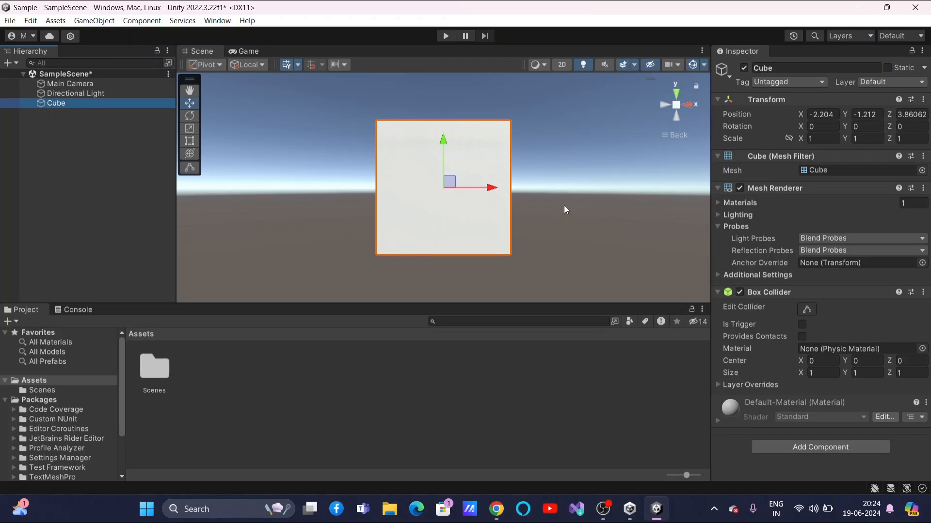
right_click(563, 220)
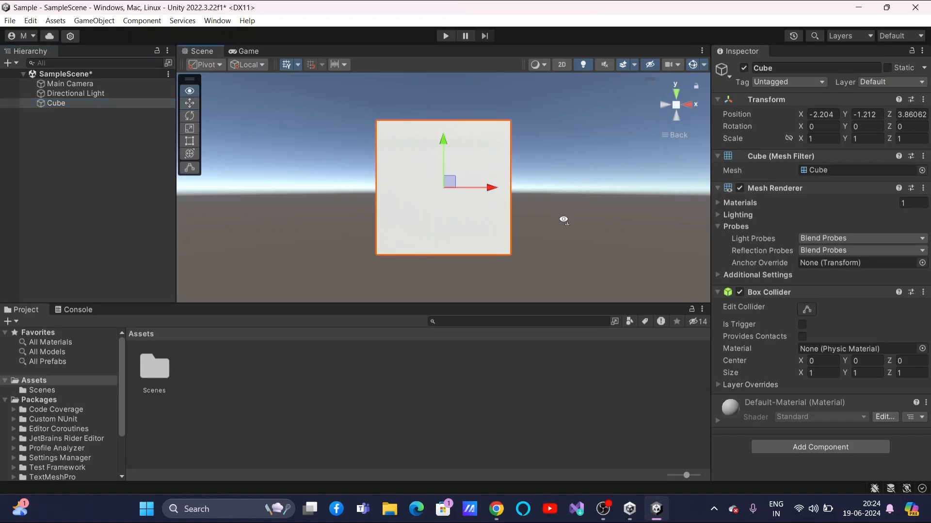
right_drag(563, 220, 564, 217)
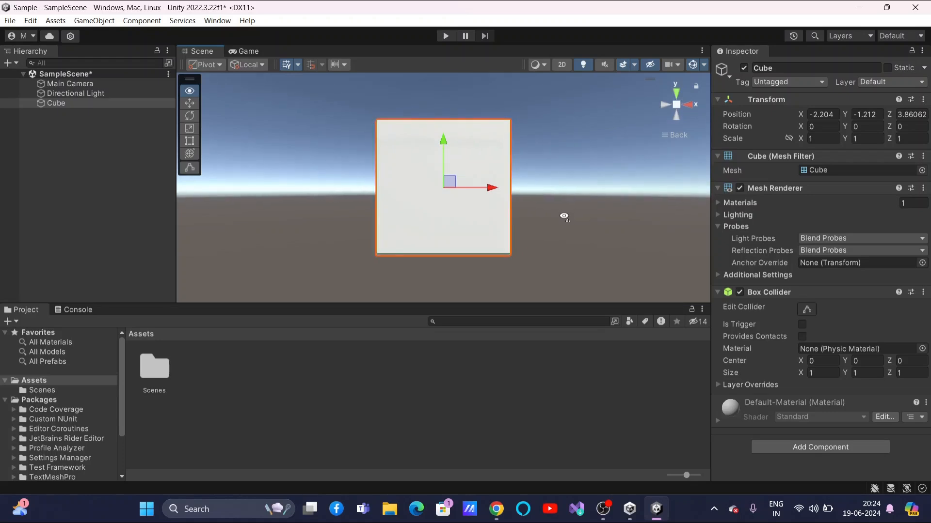
right_drag(563, 219, 258, 210)
alt+drag(571, 221, 406, 236)
alt+drag(606, 218, 561, 236)
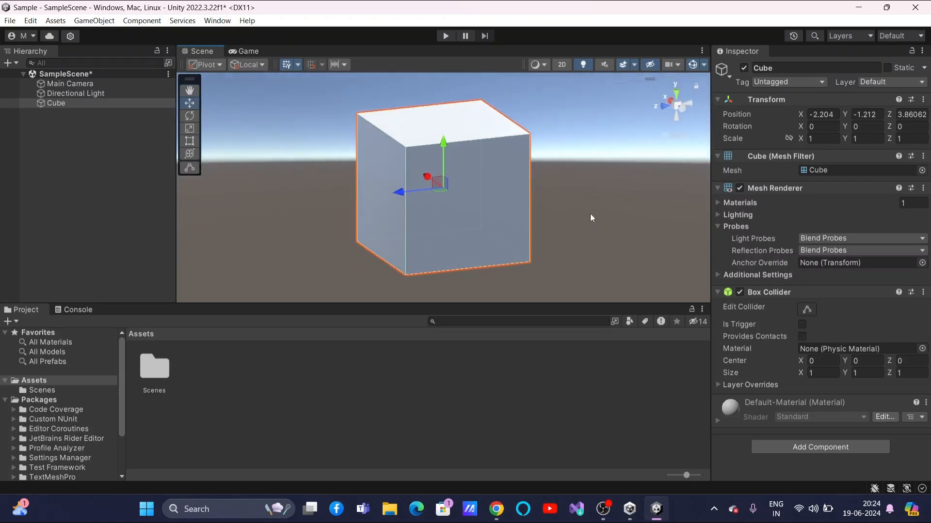
right_drag(584, 202, 504, 170)
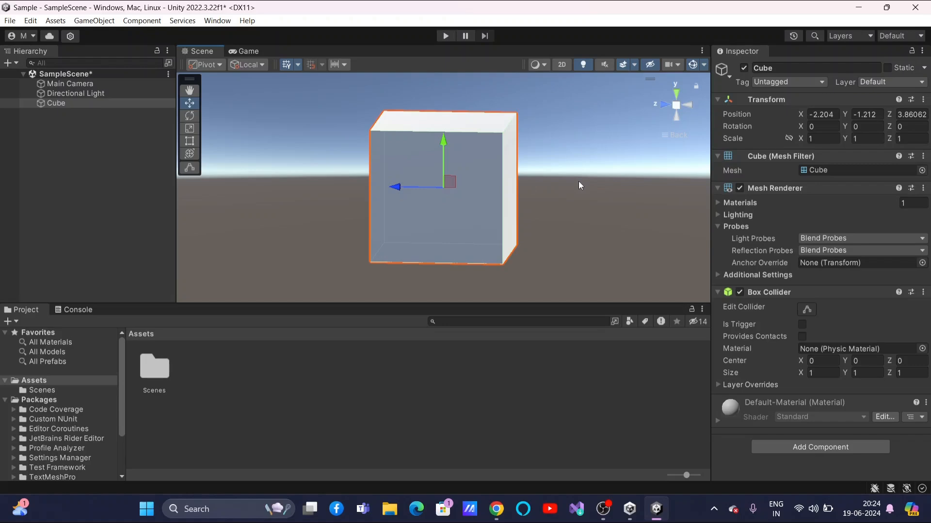
Step: Zoom repeatedly out from and in on the cube to view it at different distances
scroll(578, 181, down, 3)
scroll(578, 181, up, 1)
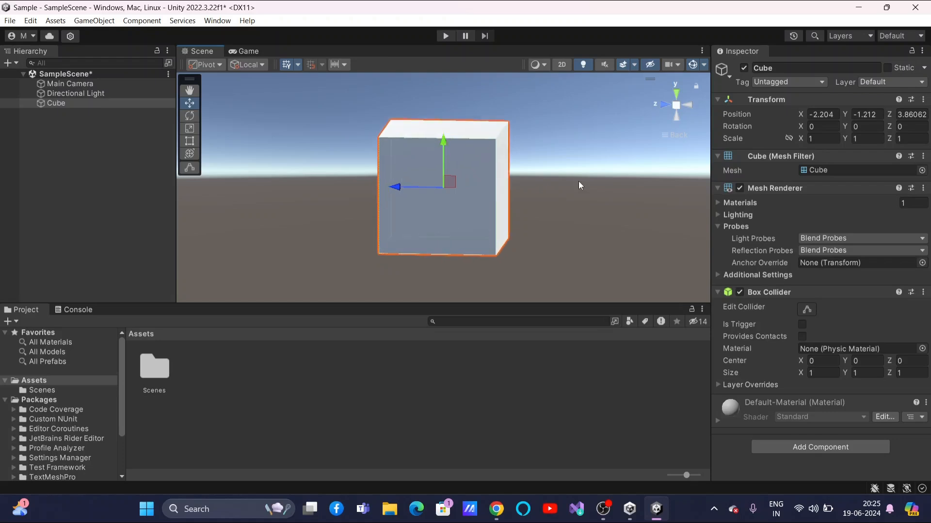
scroll(579, 185, down, 3)
scroll(580, 185, up, 1)
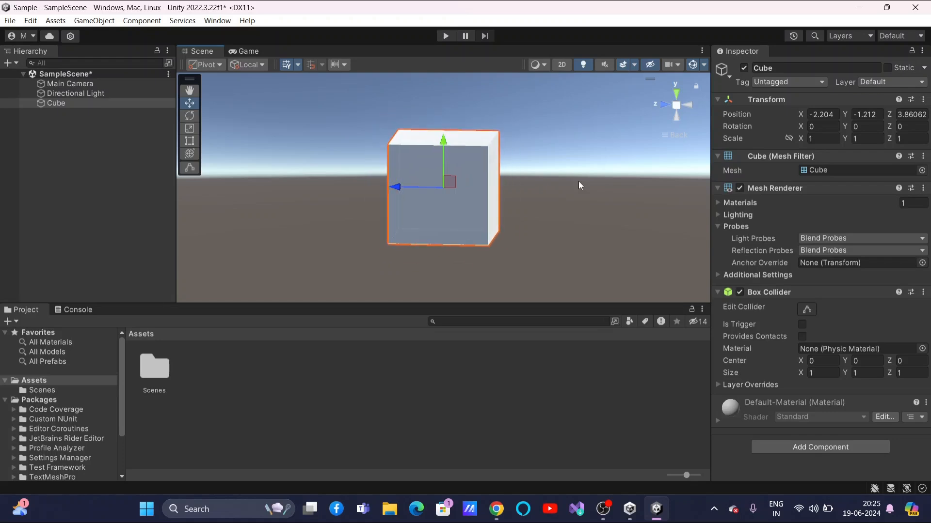
scroll(579, 185, up, 2)
scroll(579, 184, down, 3)
scroll(579, 184, up, 5)
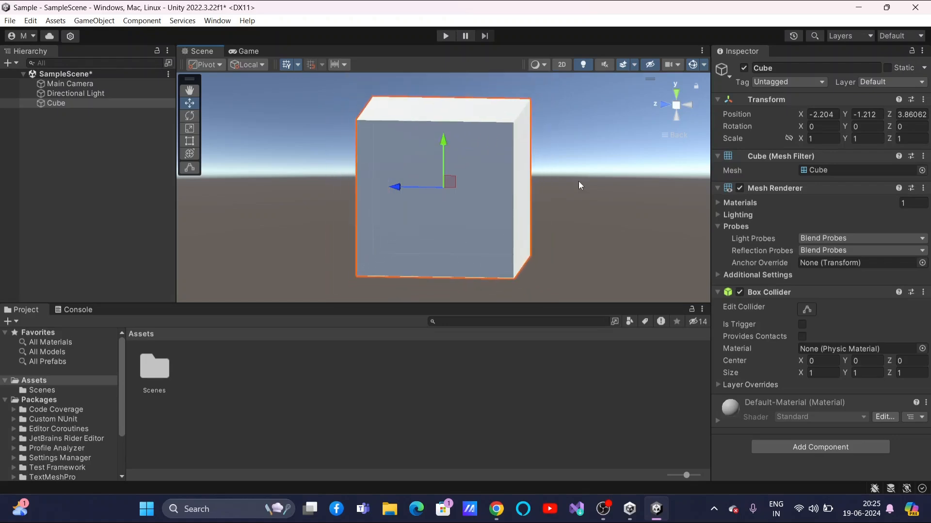
scroll(580, 185, down, 2)
scroll(580, 185, up, 3)
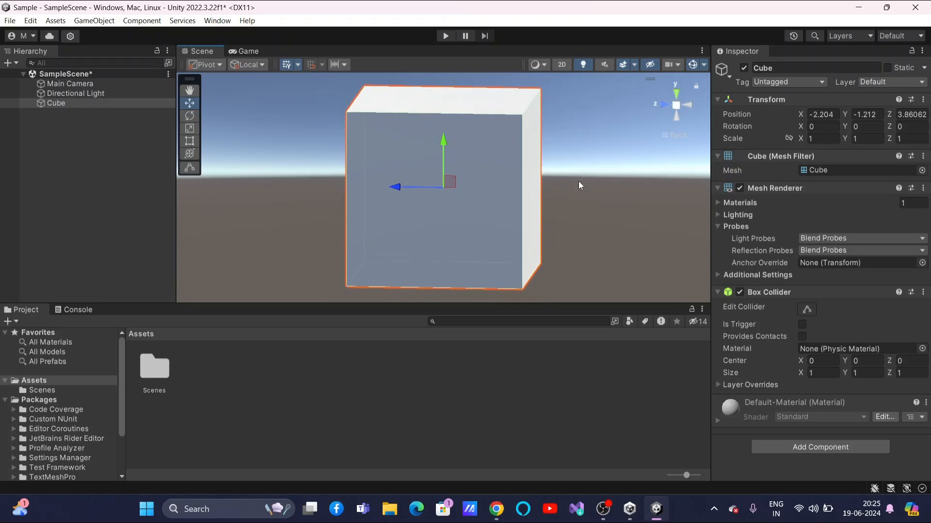
scroll(580, 185, down, 4)
scroll(580, 185, up, 2)
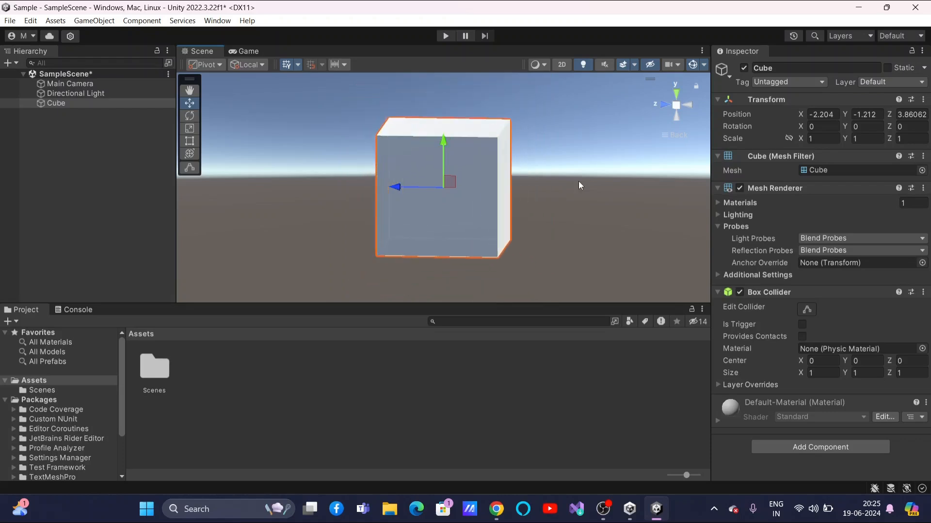
scroll(580, 185, down, 2)
scroll(580, 185, up, 2)
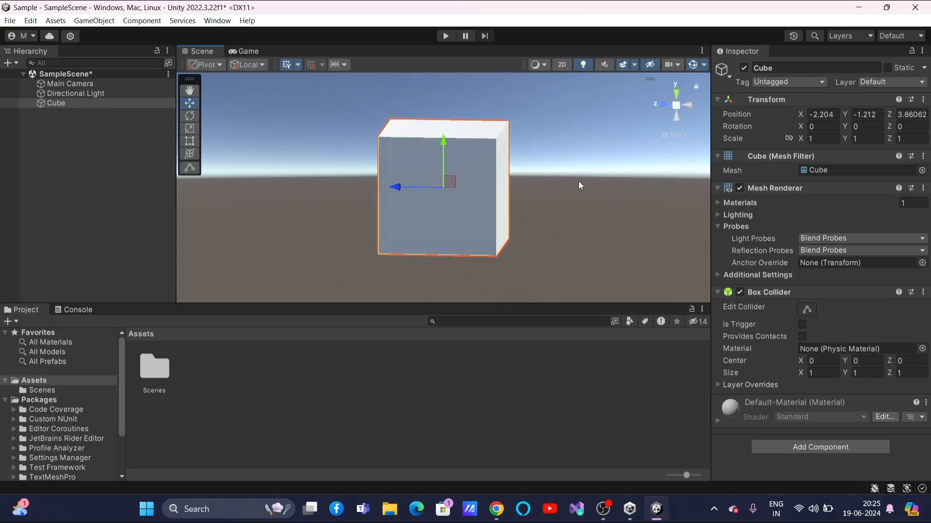
scroll(580, 185, up, 1)
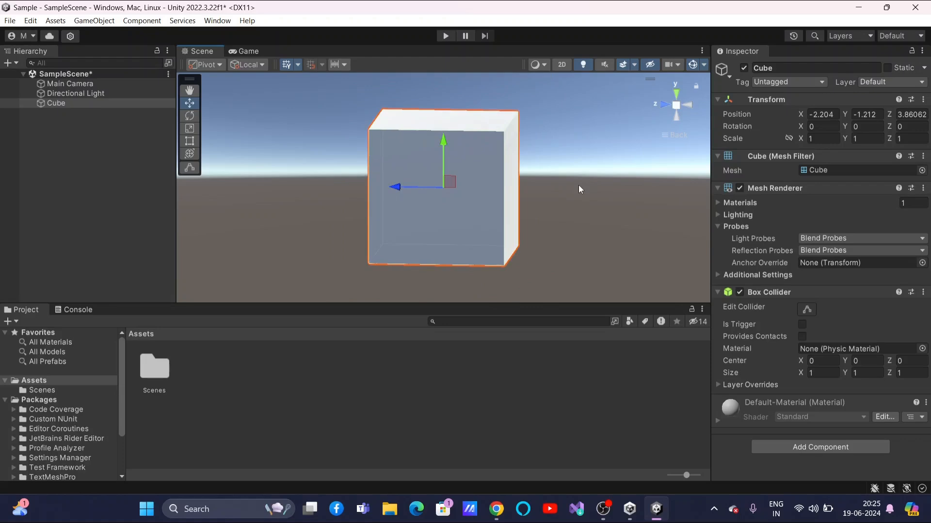
scroll(578, 186, down, 2)
scroll(579, 185, up, 2)
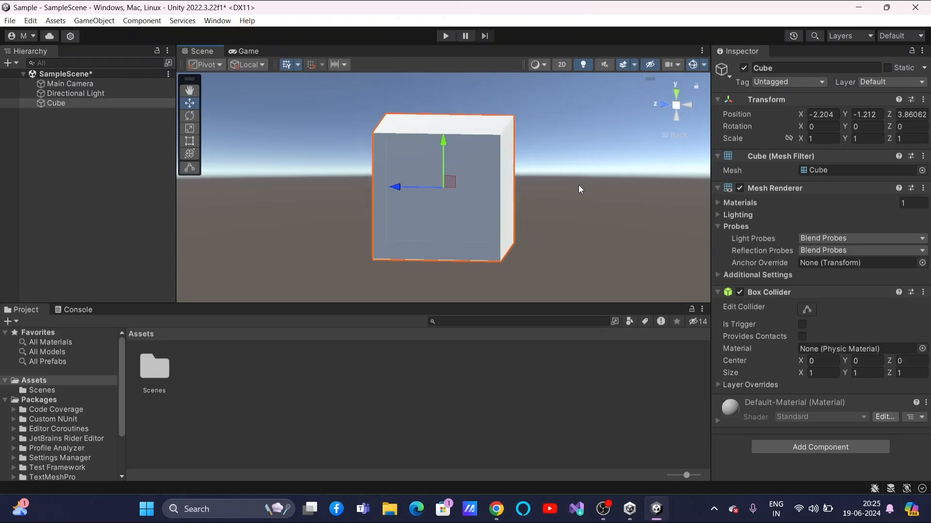
Step: Orbit to a raised corner view of the cube and examine it closer up and farther away
alt+drag(592, 194, 523, 237)
scroll(565, 211, down, 2)
scroll(564, 210, up, 4)
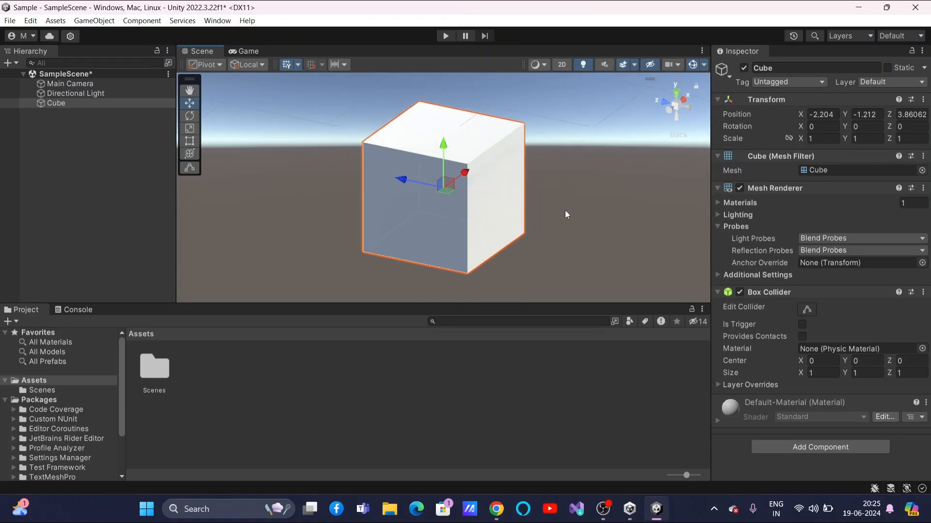
scroll(562, 210, down, 4)
scroll(563, 210, up, 1)
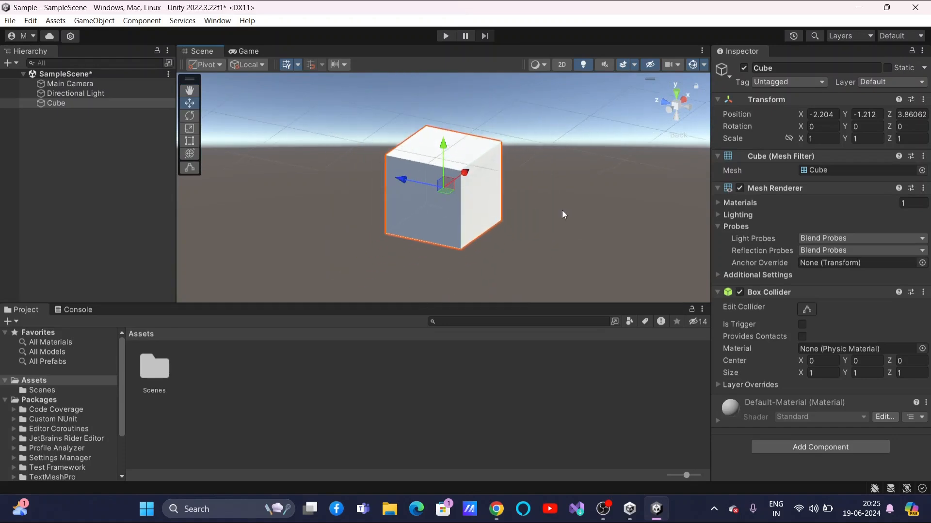
scroll(563, 210, down, 1)
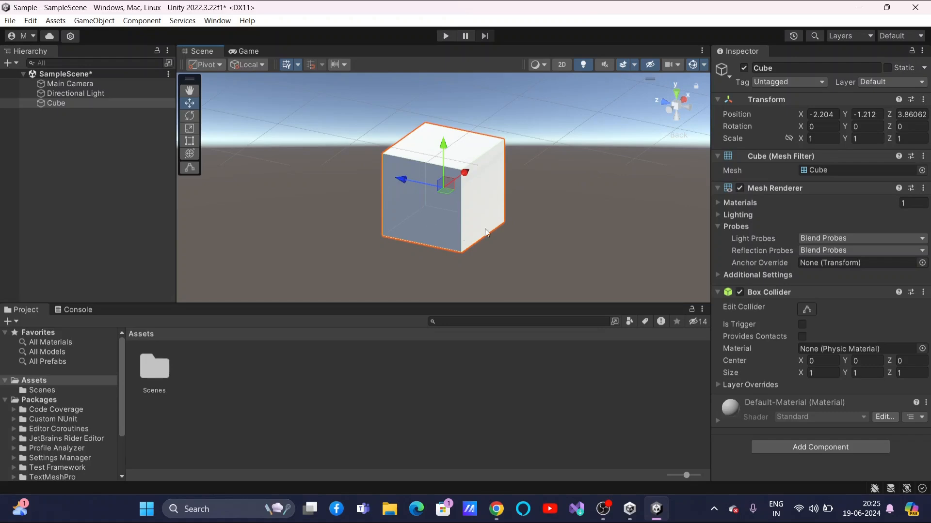
click(697, 86)
scroll(574, 227, up, 2)
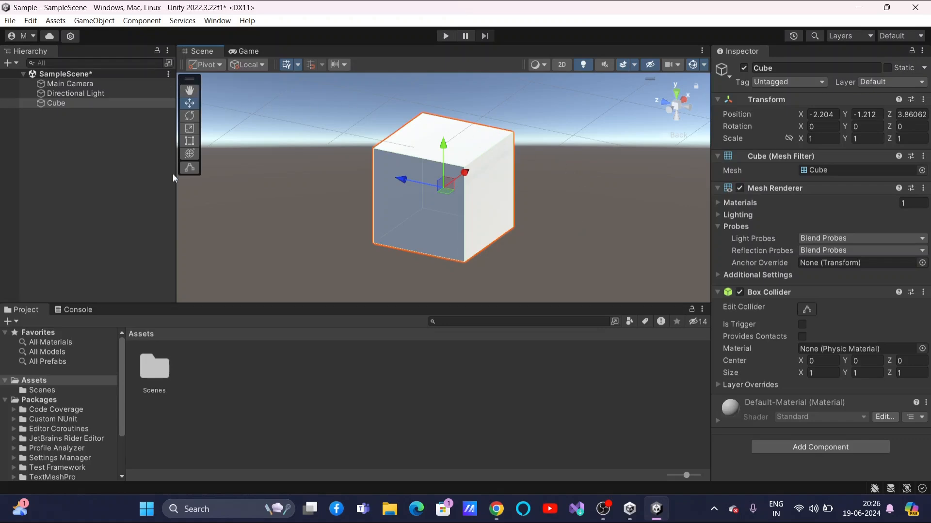
Step: Activate the Hand tool and pan and orbit the scene view around the cube
click(193, 90)
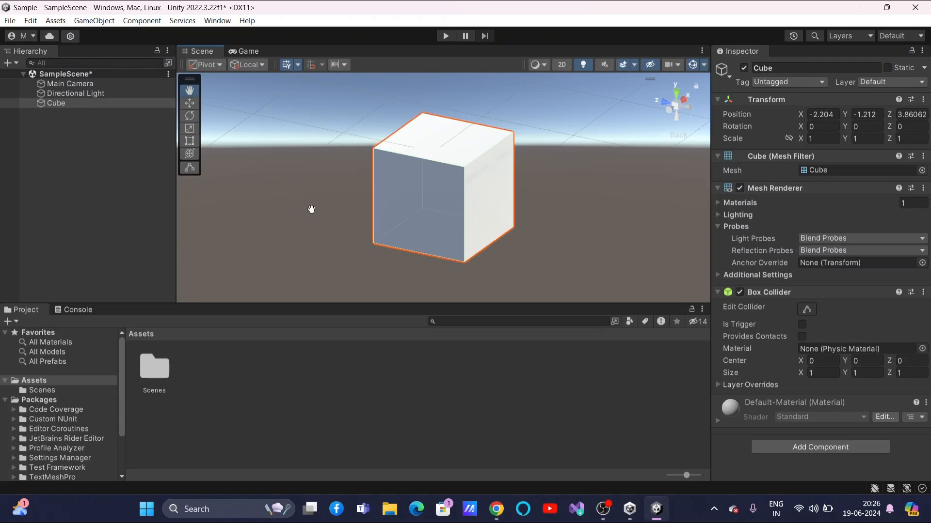
drag(330, 249, 469, 196)
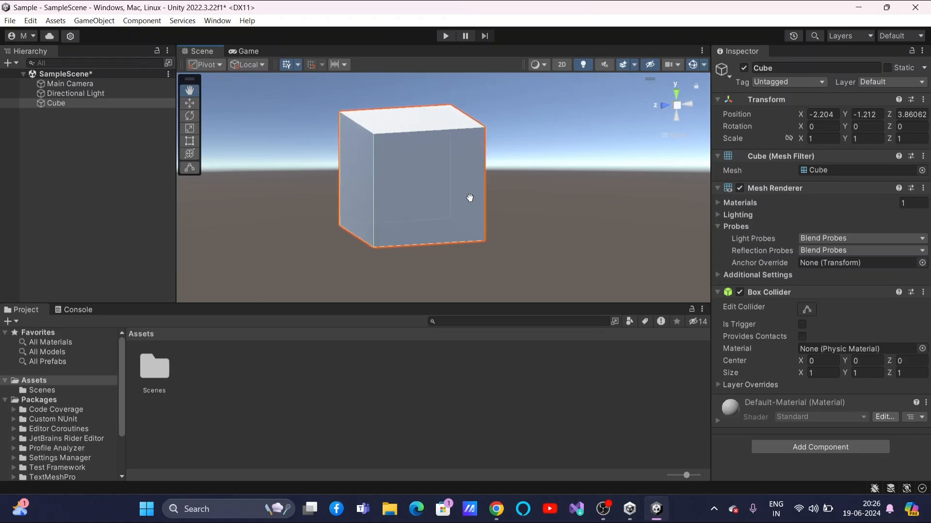
drag(516, 199, 548, 214)
drag(574, 257, 557, 243)
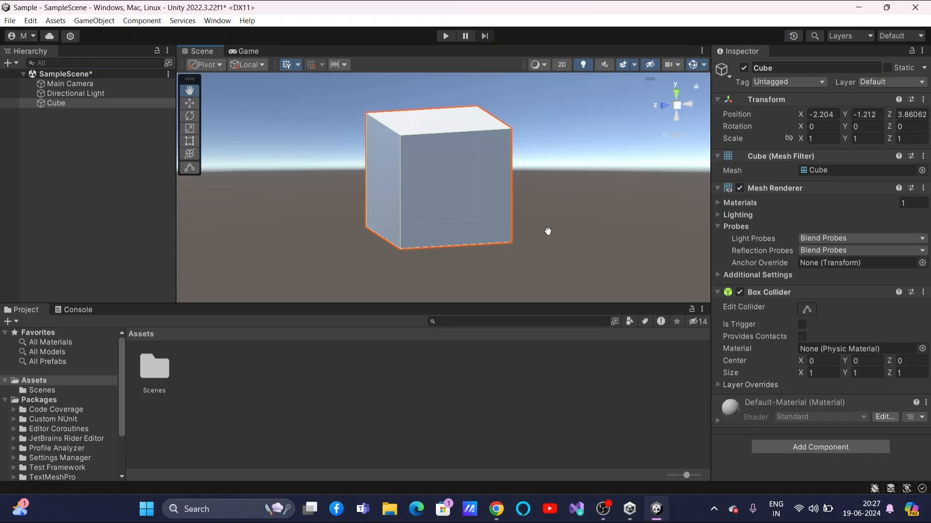
Step: Shift the scene view vertically away from the cube and back toward it with the Hand tool active
key(Up)
key(Up)
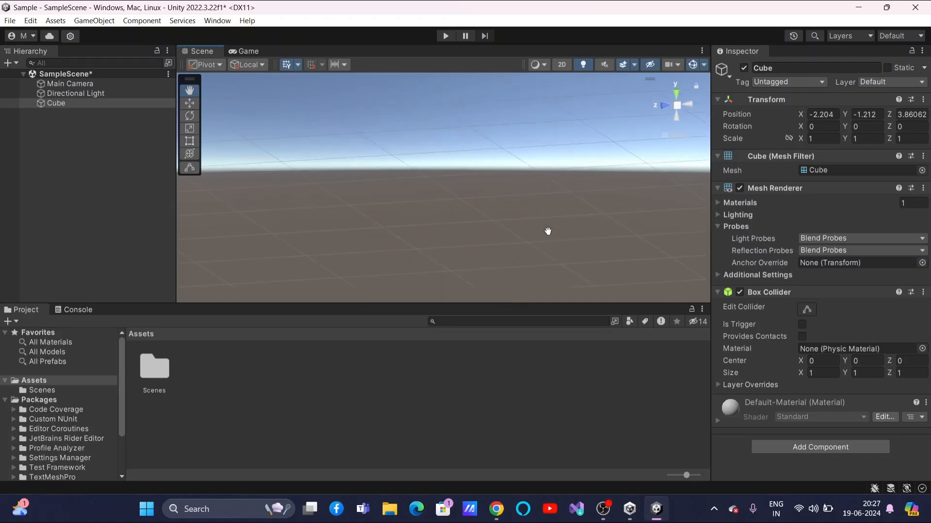
key(Down)
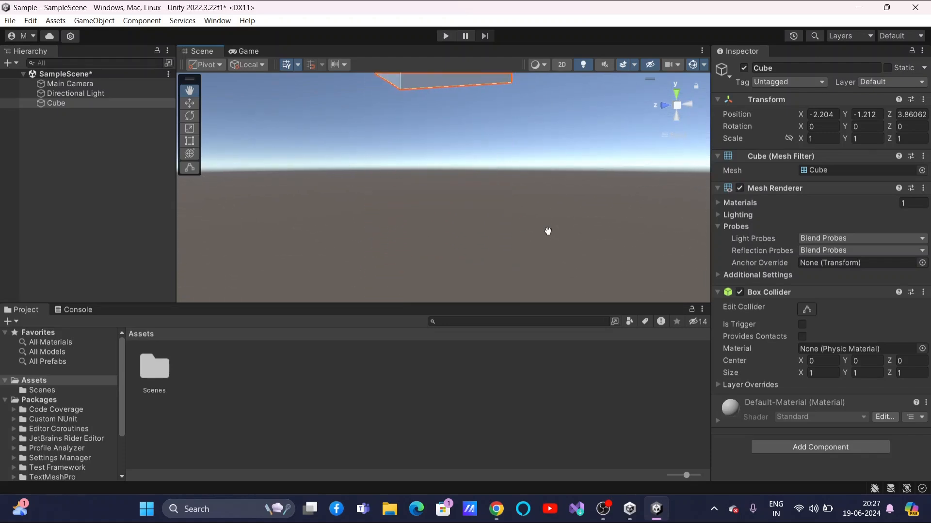
Step: Activate the Move tool and shift the scene view up and down past the cube
click(190, 103)
key(Down)
key(Up)
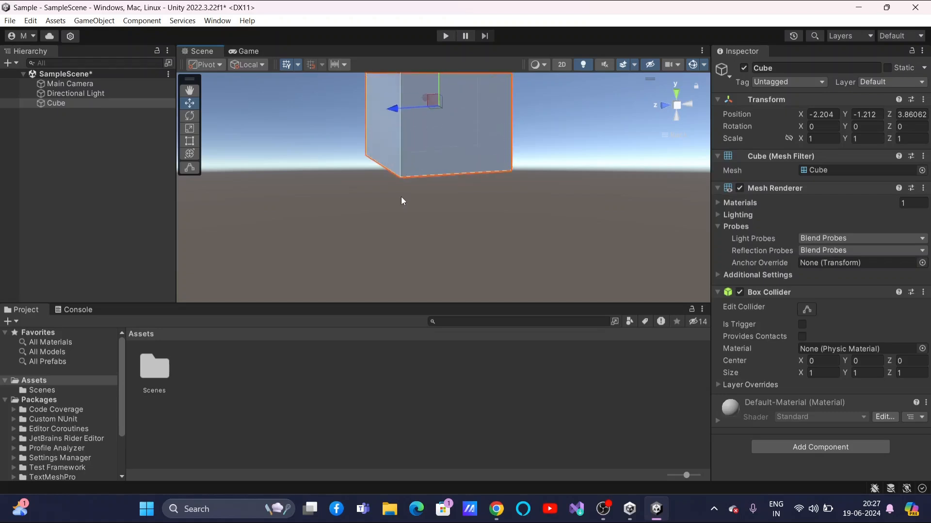
key(Down)
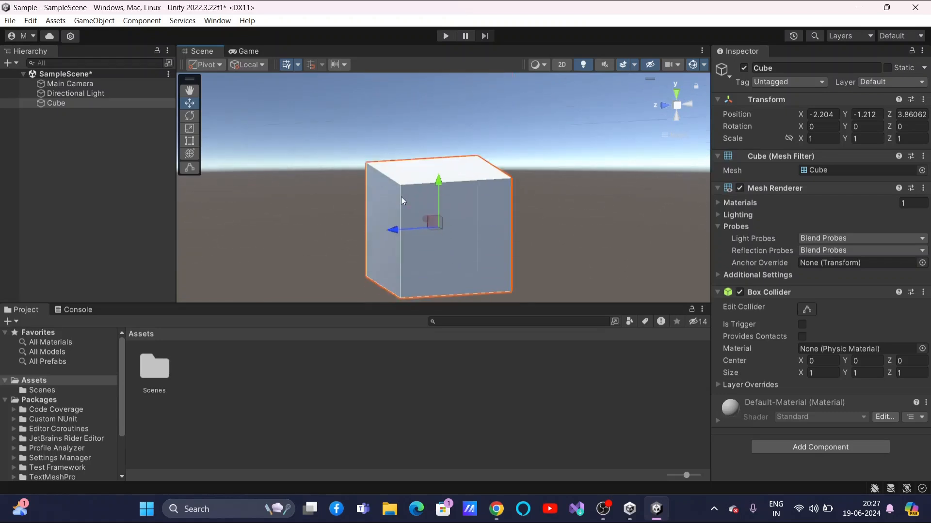
key(Down)
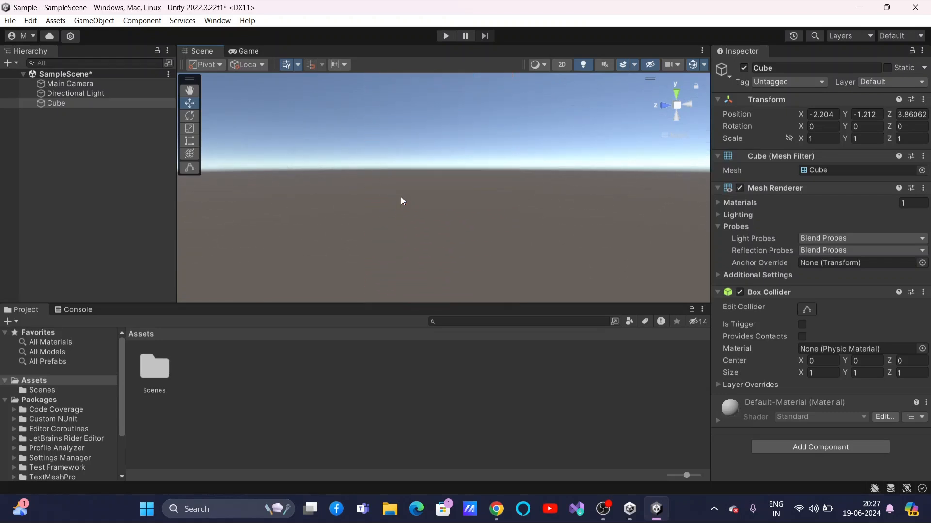
key(Up)
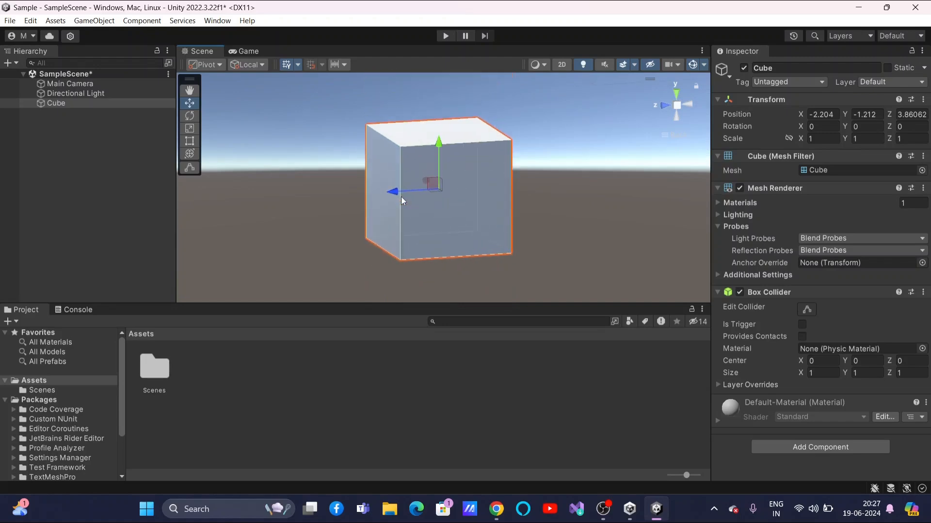
Step: Shift the scene view sideways in both directions past the cube and frame the cube again
key(Right)
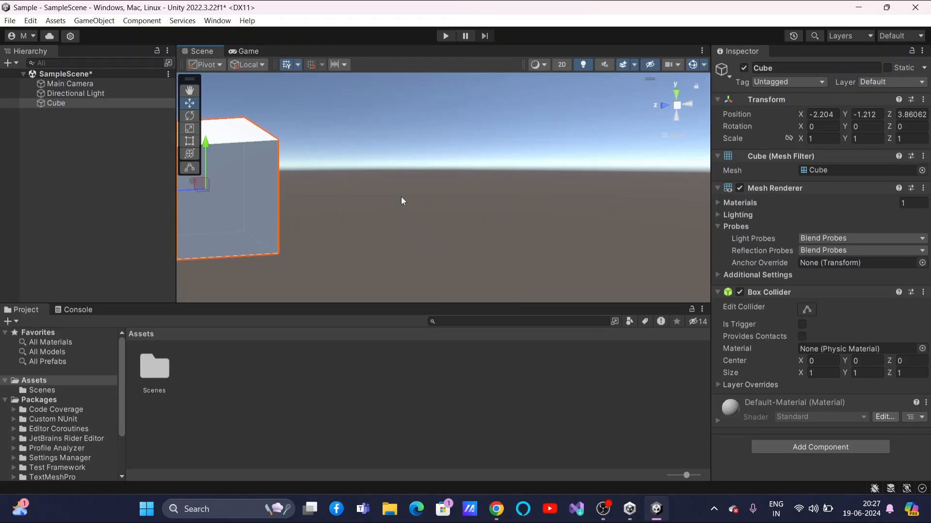
key(Right)
key(Left)
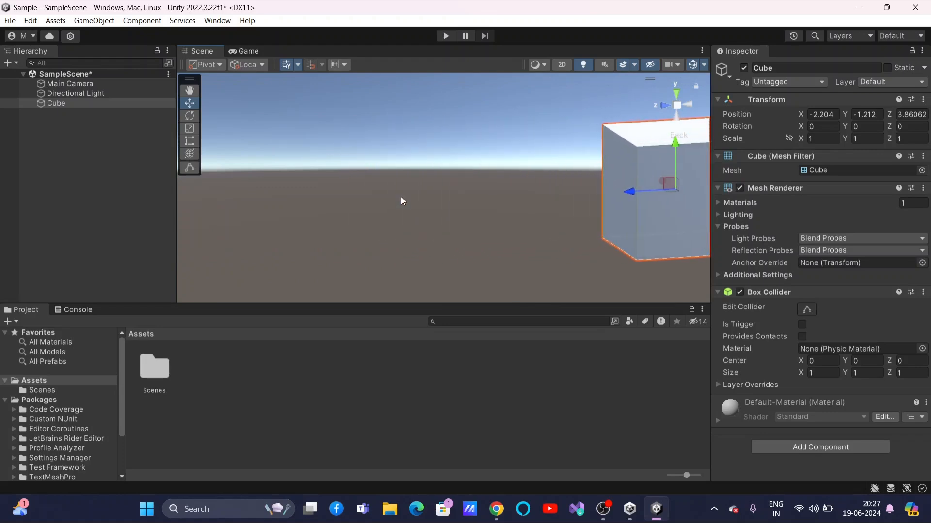
double_click(103, 106)
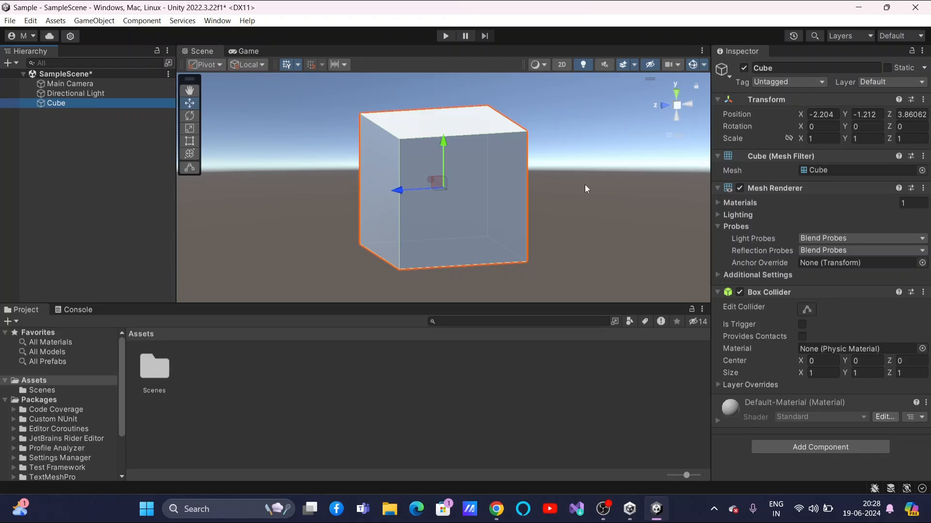
key(alt+Tab)
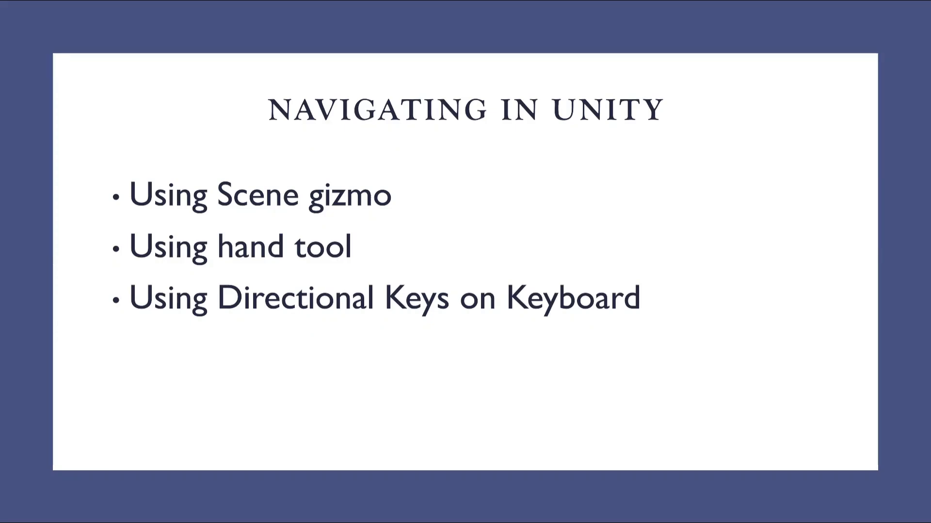
key(Right)
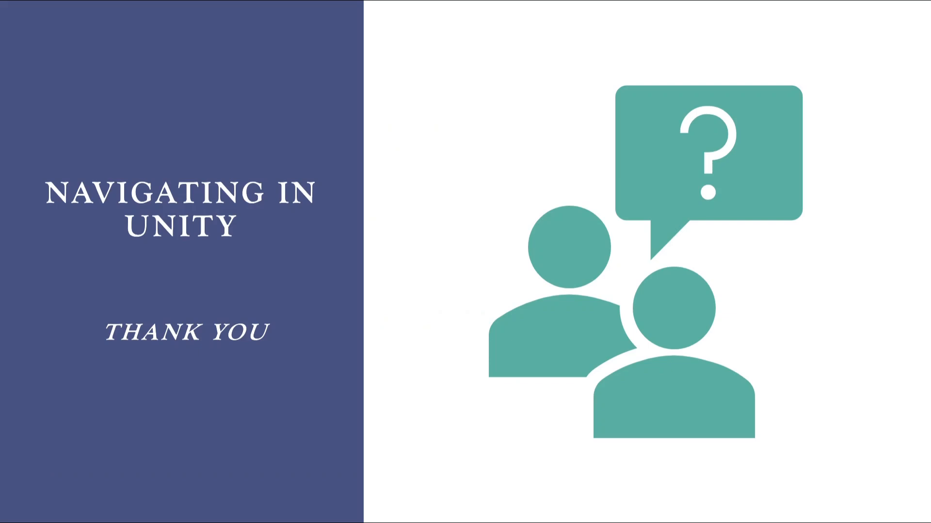